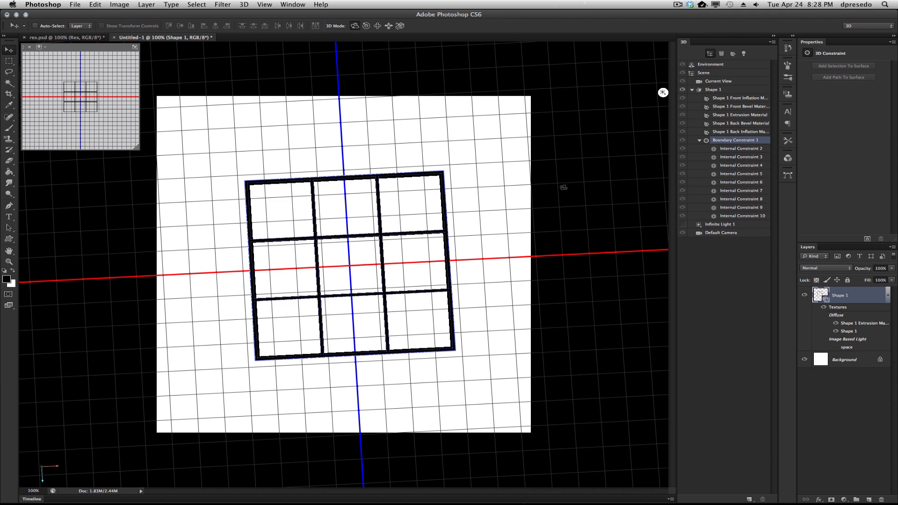
Choose the Grid custom shape and click the canvas to place it
click(10, 240)
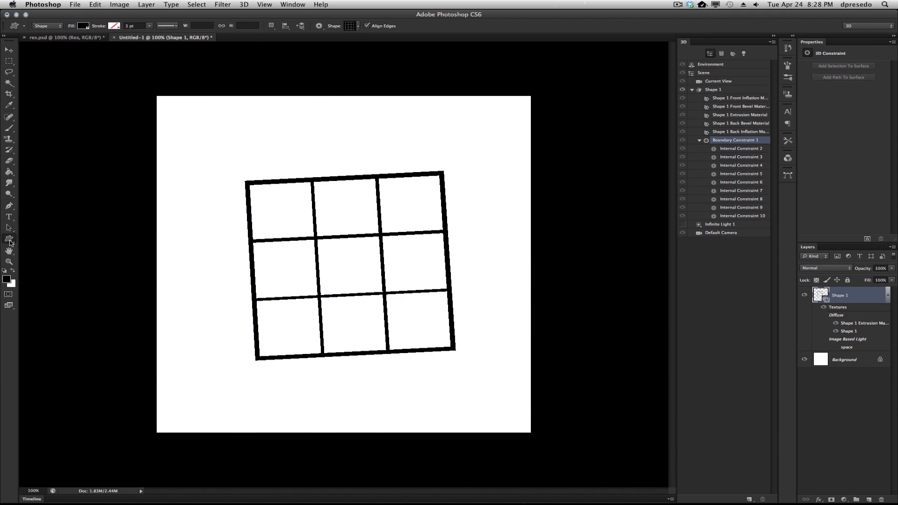
click(358, 27)
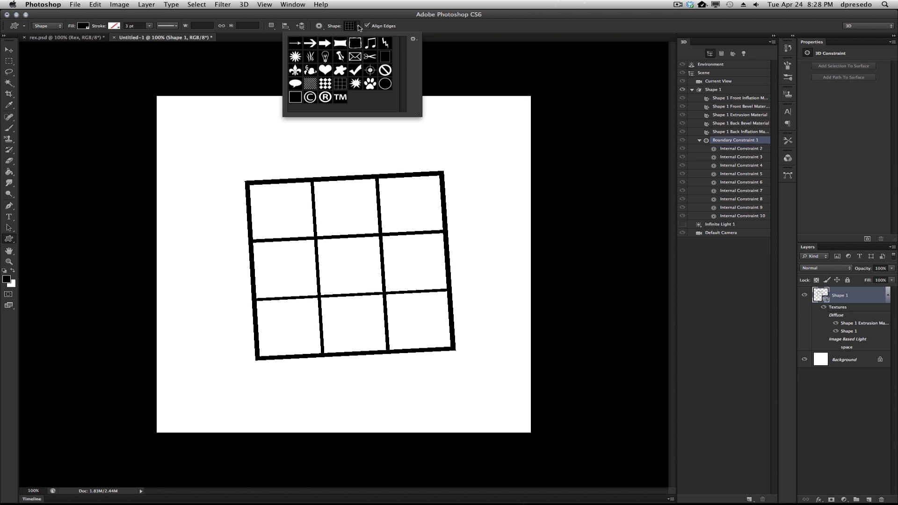
click(341, 85)
click(472, 75)
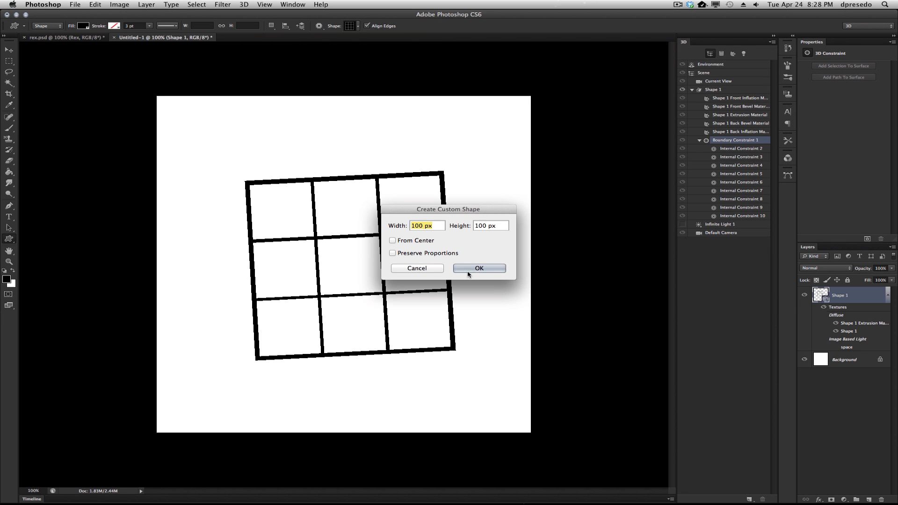
Cancel the Create Custom Shape dialog and select the 3D scene camera with the Move tool
click(417, 269)
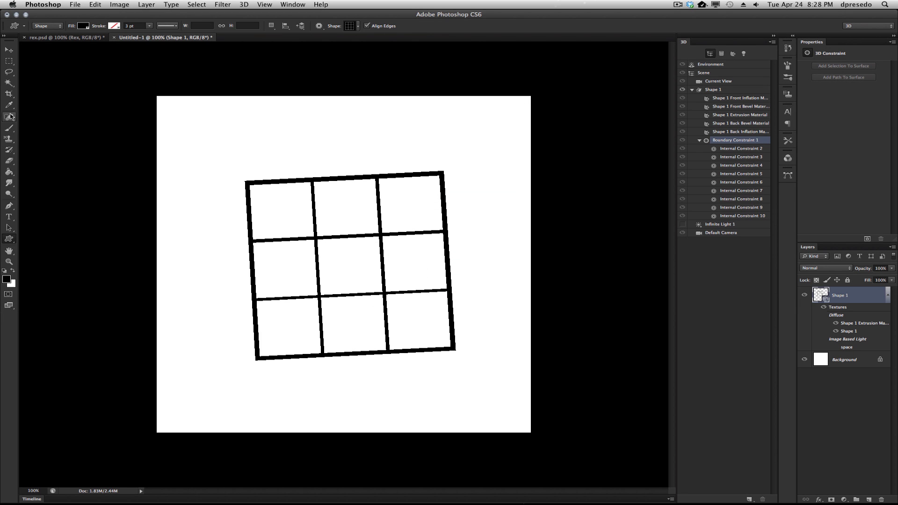
click(9, 50)
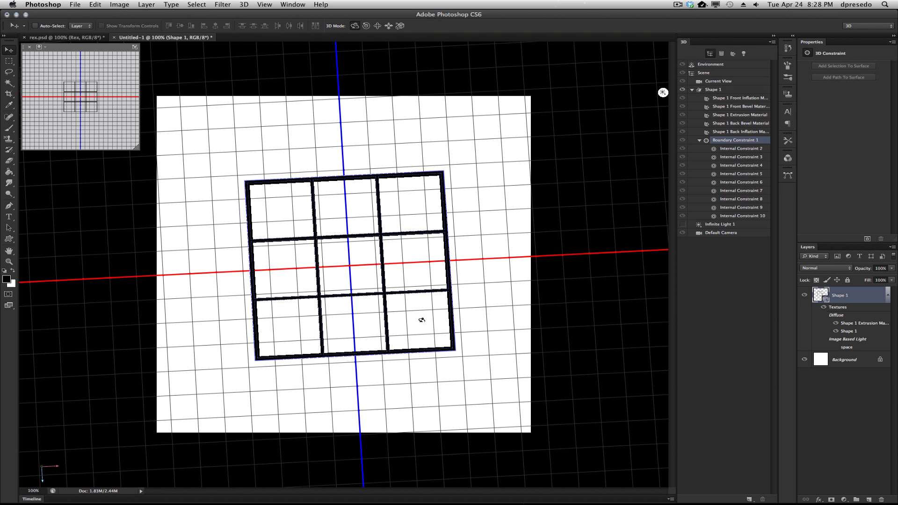
click(646, 158)
Orbit to a perspective view, then turn on Infinite Light 1 and the space image-based light
drag(603, 165, 627, 179)
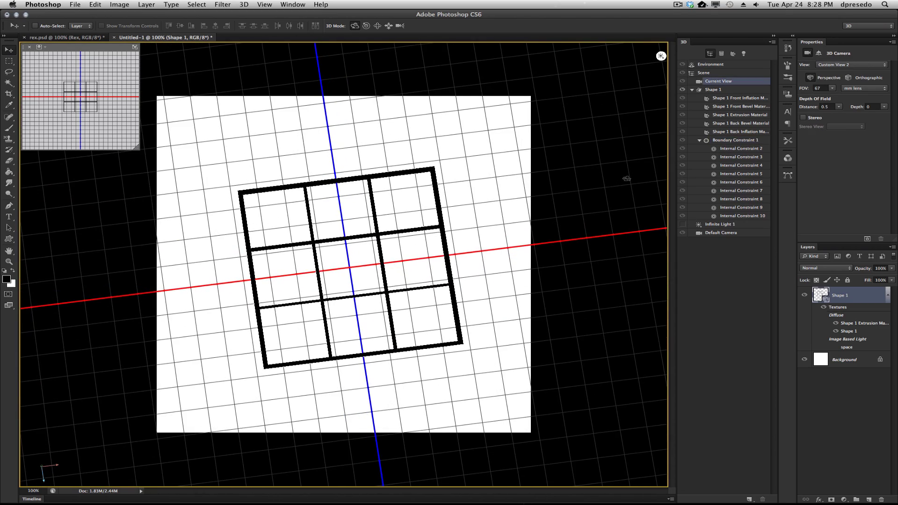
click(683, 225)
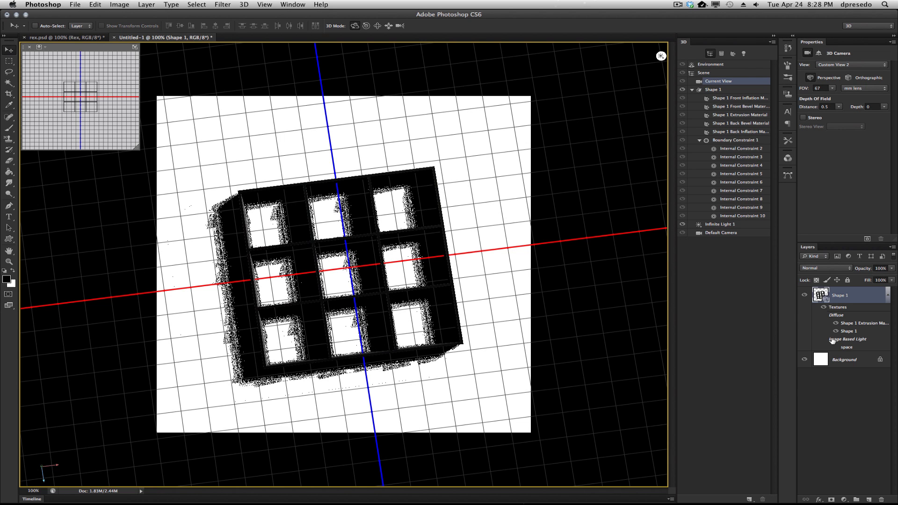
click(835, 347)
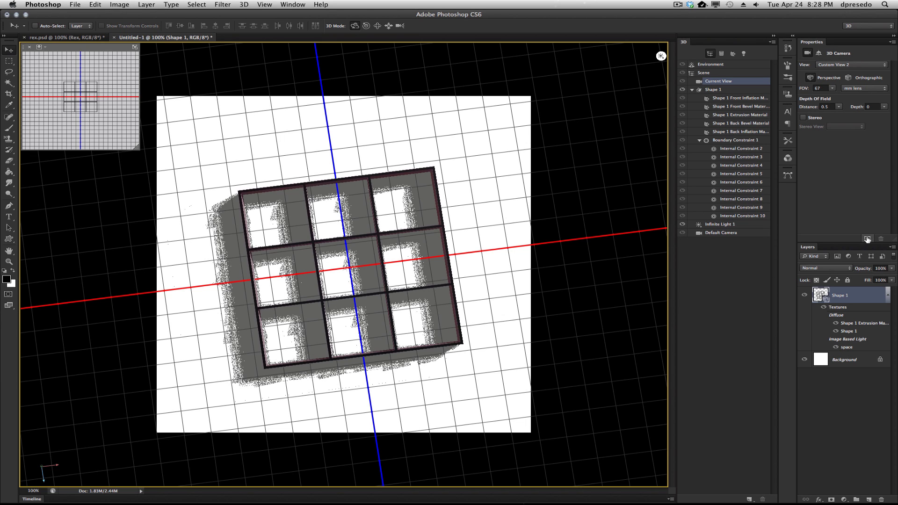
Bring up the scene render settings and run a full render of the grid shelf
click(244, 6)
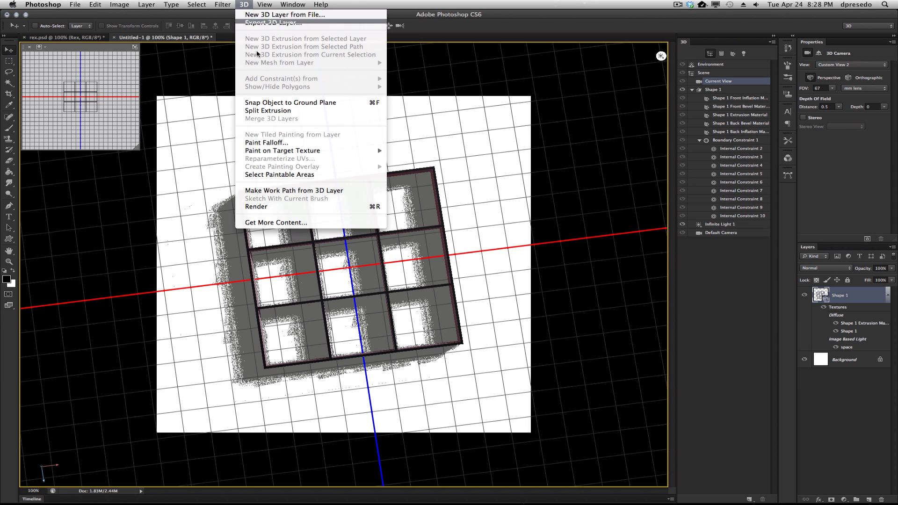
right_click(468, 102)
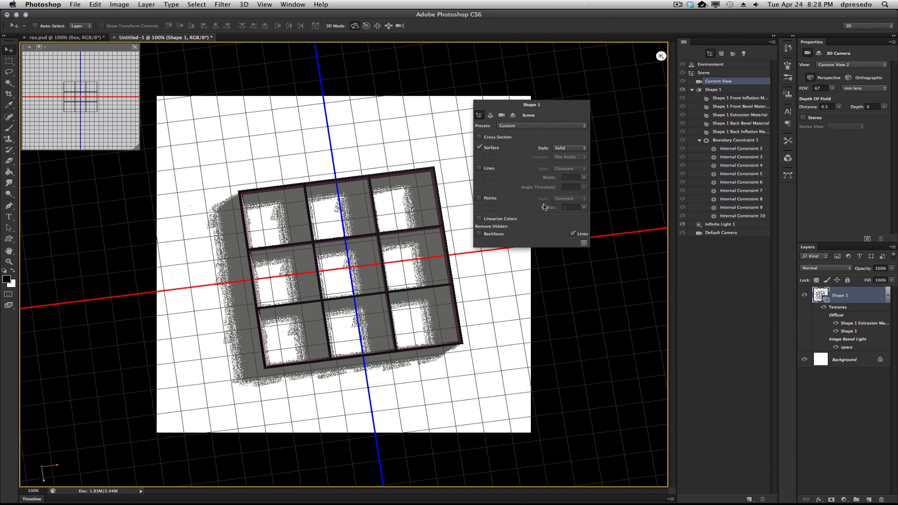
click(584, 243)
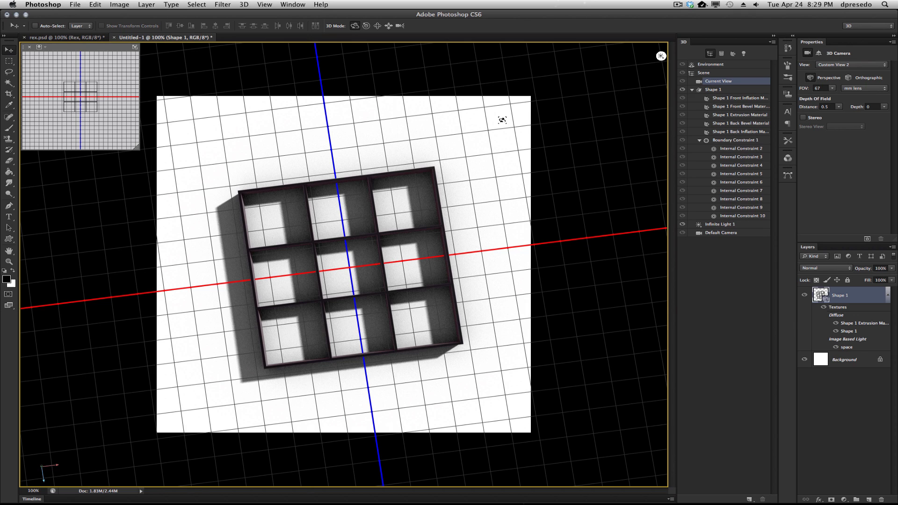
Rotate Infinite Light 1 toward the upper left and re-render the shelf
click(661, 55)
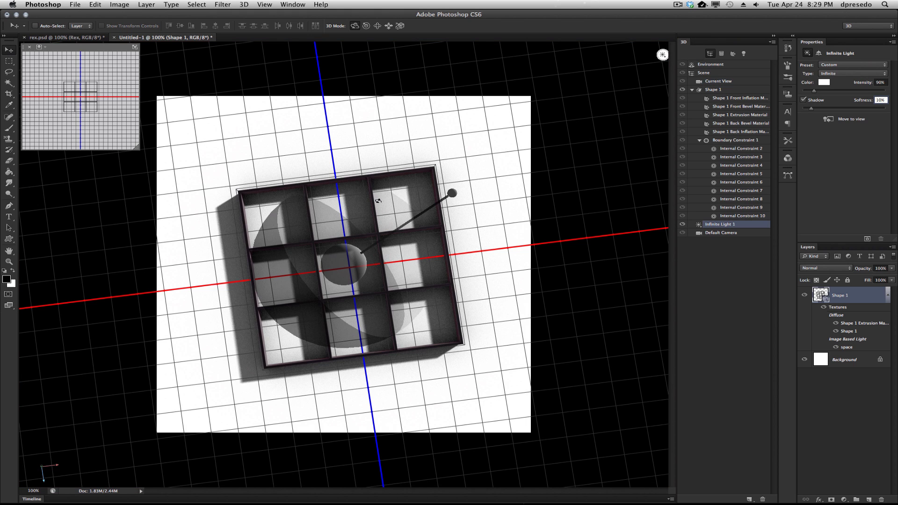
mouse_move(452, 193)
mouse_down()
mouse_move(269, 124)
mouse_move(275, 160)
mouse_move(229, 176)
mouse_move(227, 190)
mouse_move(219, 169)
mouse_move(225, 183)
mouse_up()
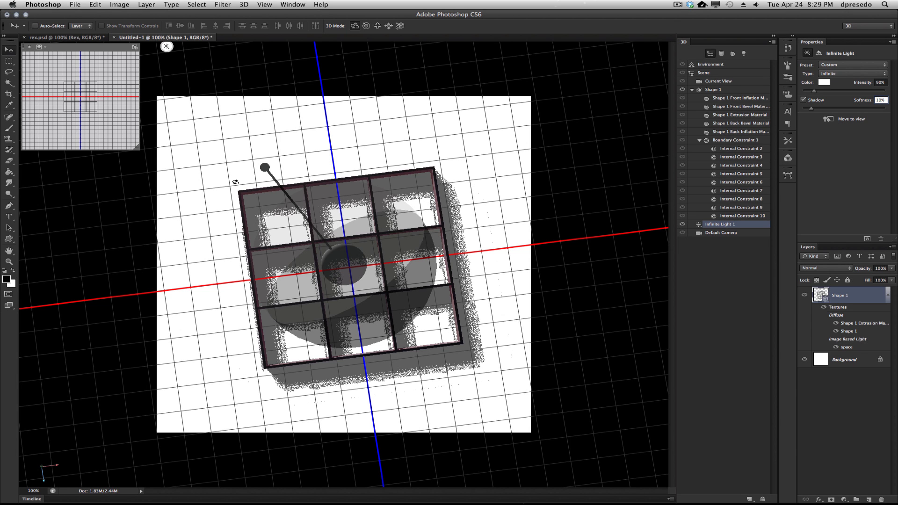
click(867, 239)
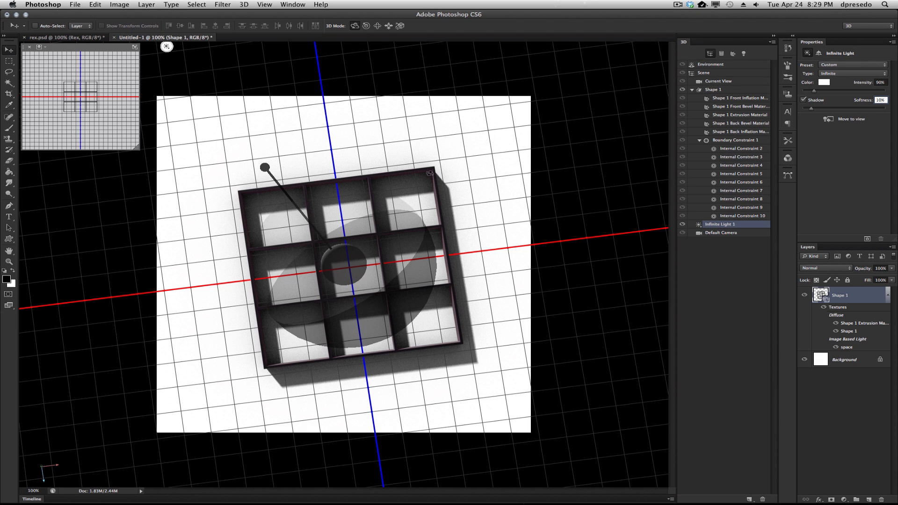
Select all five Shape 1 materials and apply an orange preset material from the picker
click(375, 175)
click(374, 175)
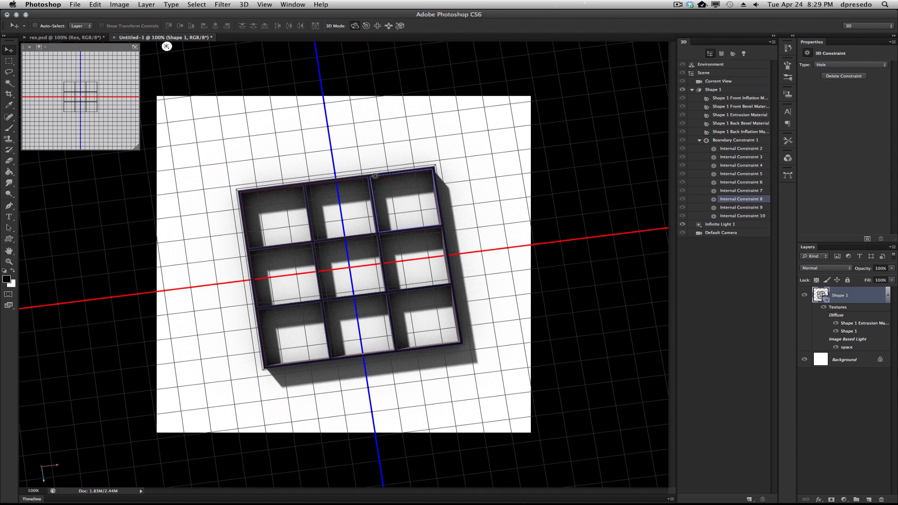
click(726, 100)
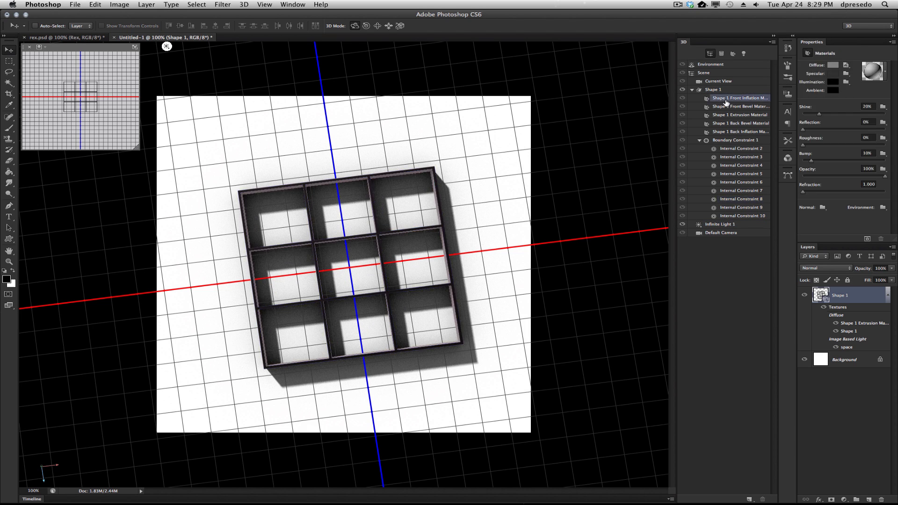
shift+click(728, 131)
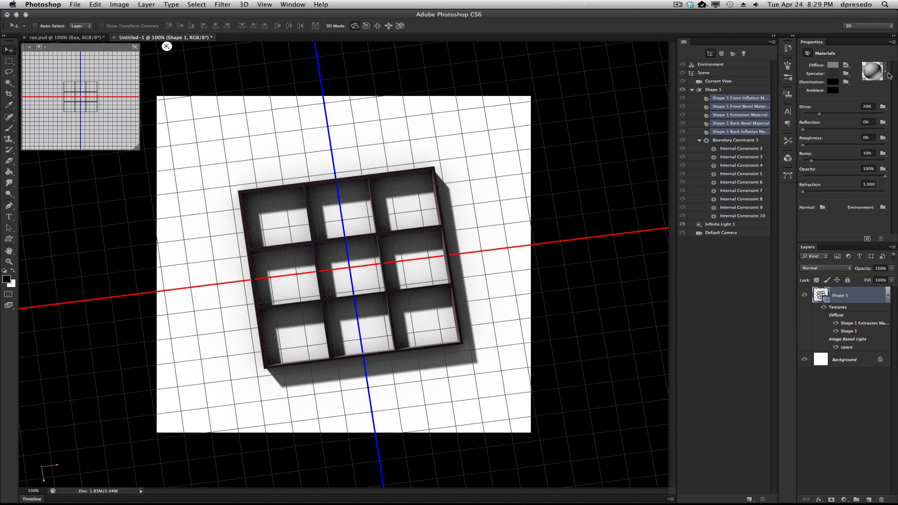
click(885, 73)
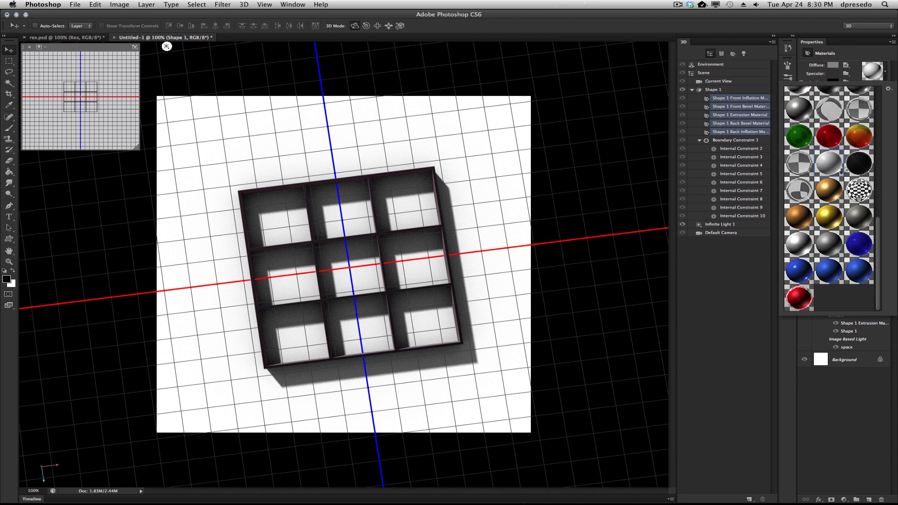
click(829, 164)
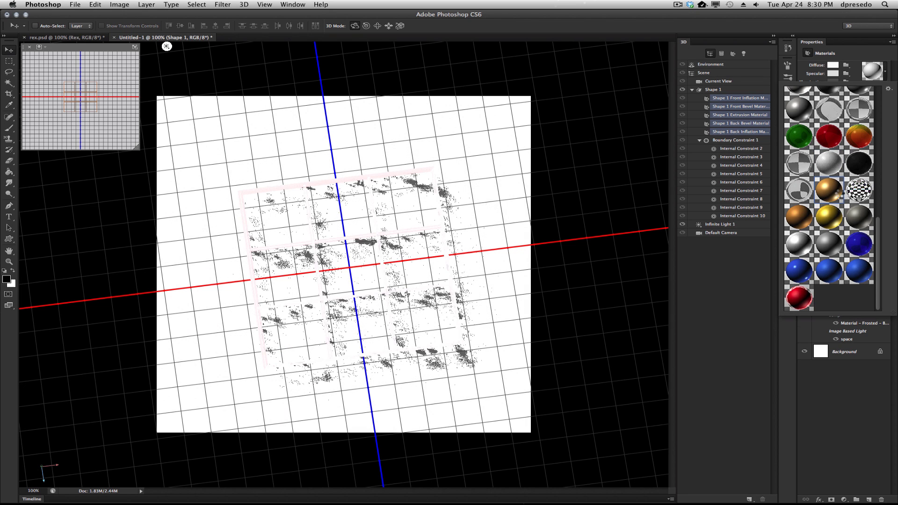
Run a test render of the orange shelf, then stop it
right_click(420, 143)
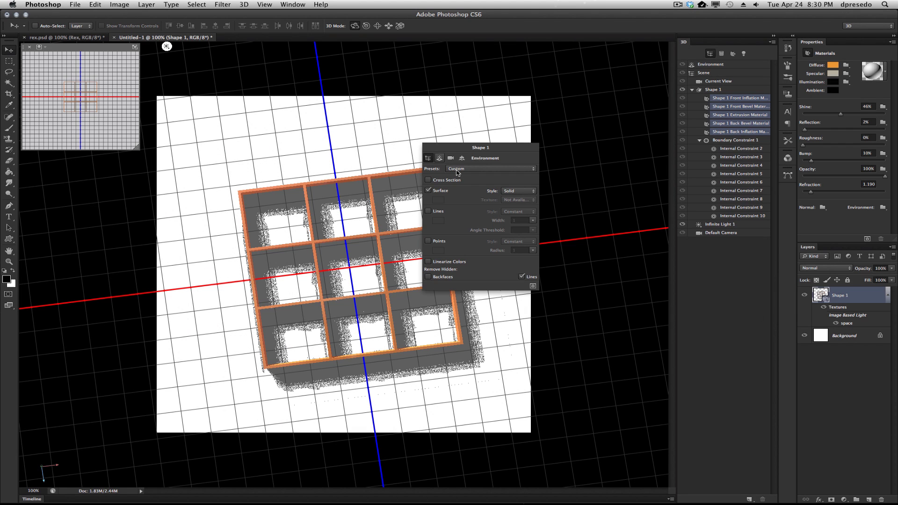
click(532, 286)
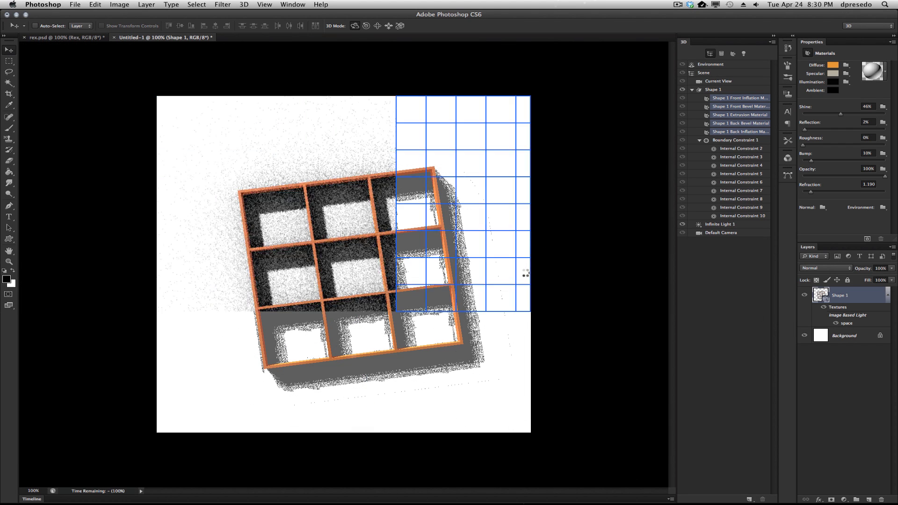
click(474, 234)
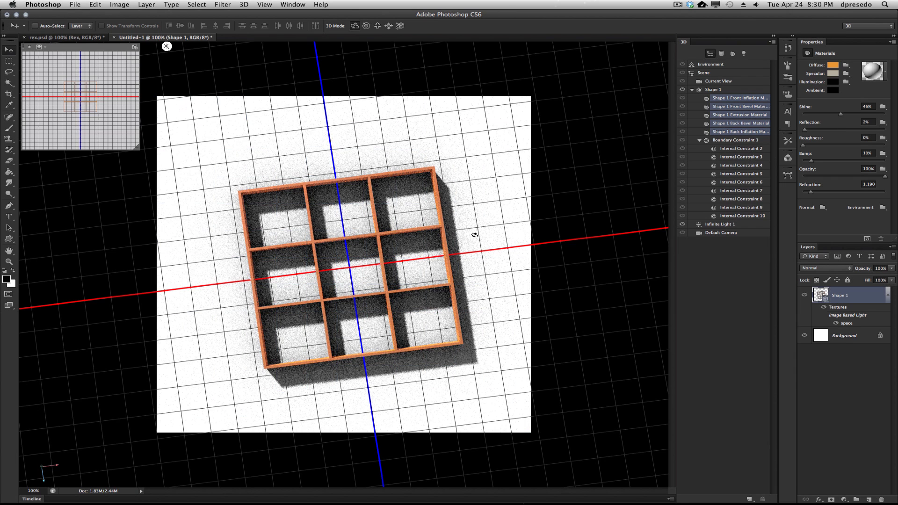
Set the Environment reflections opacity to 100% and render the shelf
click(711, 65)
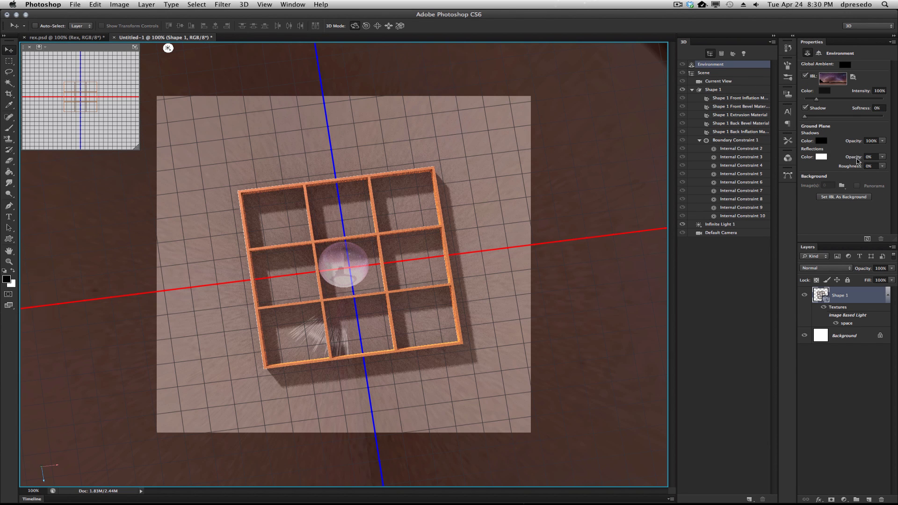
click(851, 160)
drag(863, 159, 888, 165)
click(868, 239)
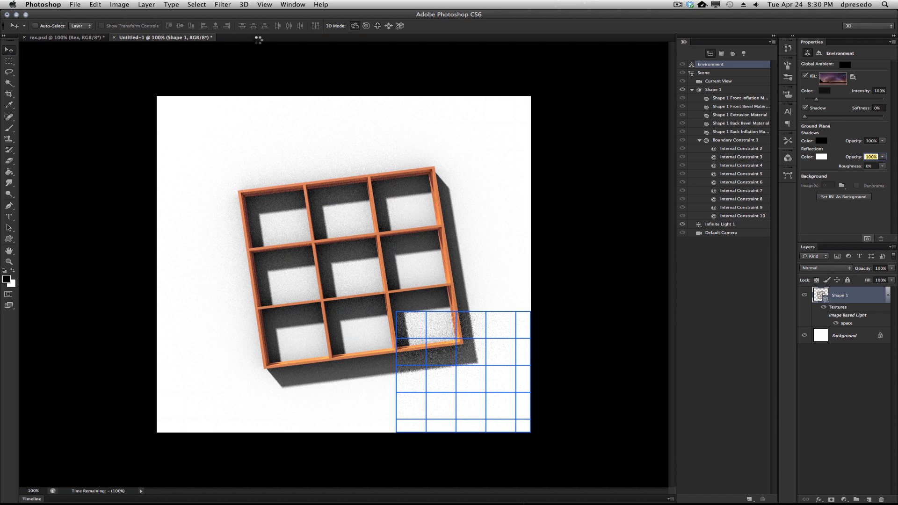
Stop the render and orbit the shelf to a more frontal view
click(244, 4)
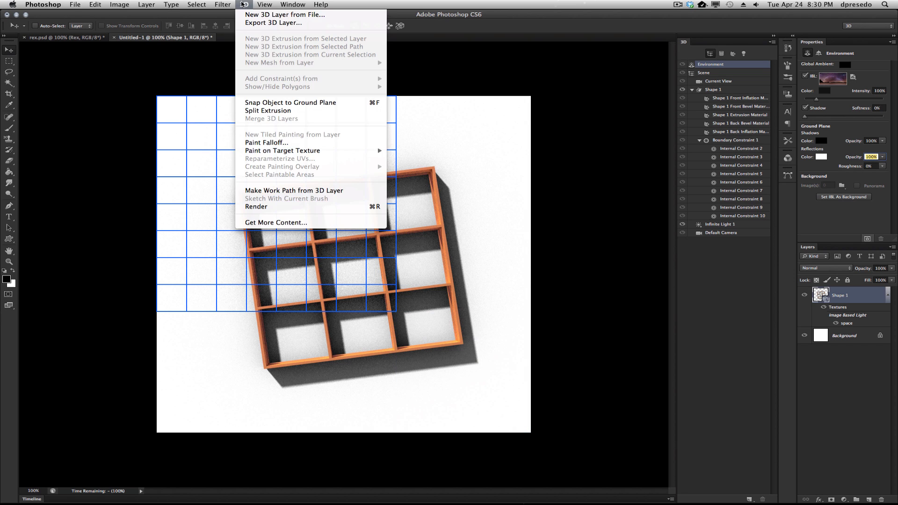
mouse_move(223, 4)
mouse_move(255, 103)
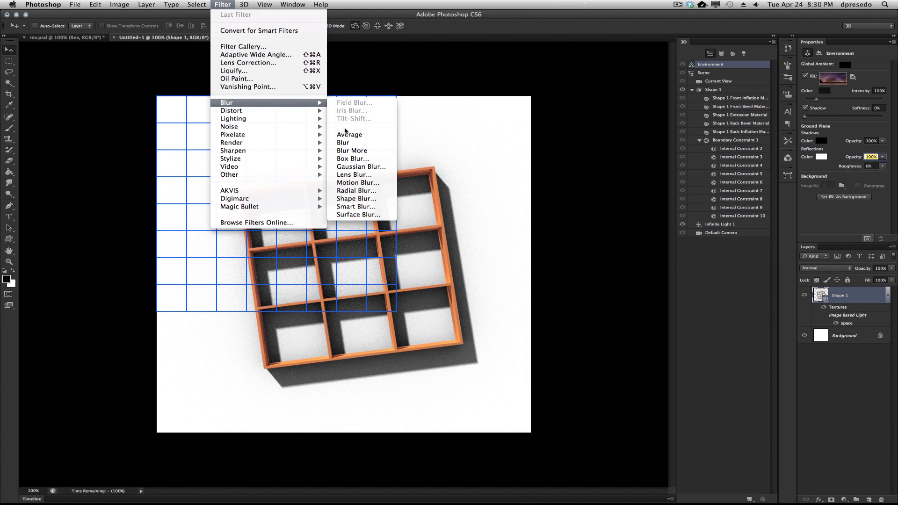
click(447, 142)
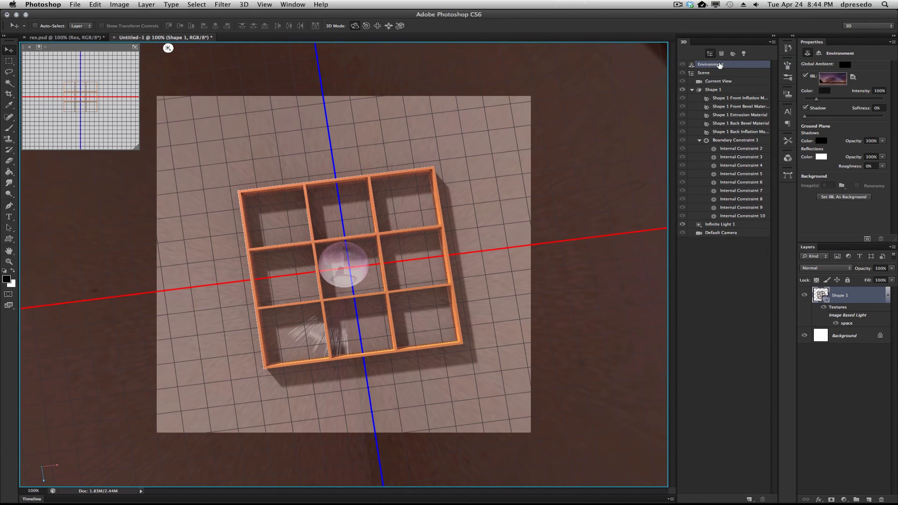
click(588, 84)
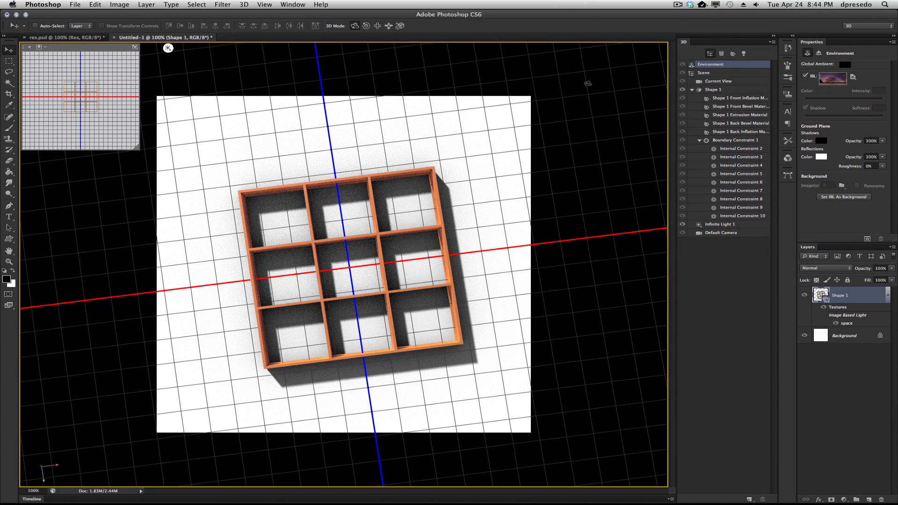
drag(441, 91, 158, 66)
In rex.psd, orbit the view and cycle through the Red Metal, DOF and reflect render layers
click(72, 38)
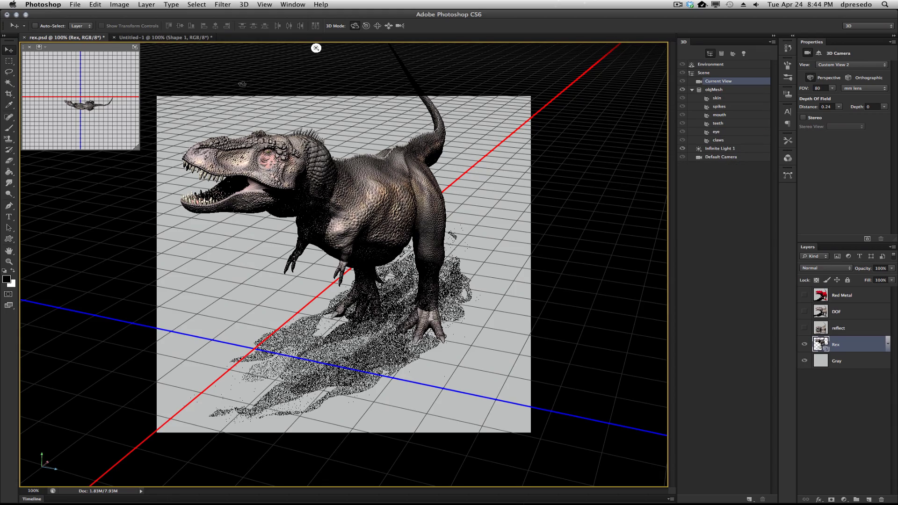
drag(240, 77, 542, 157)
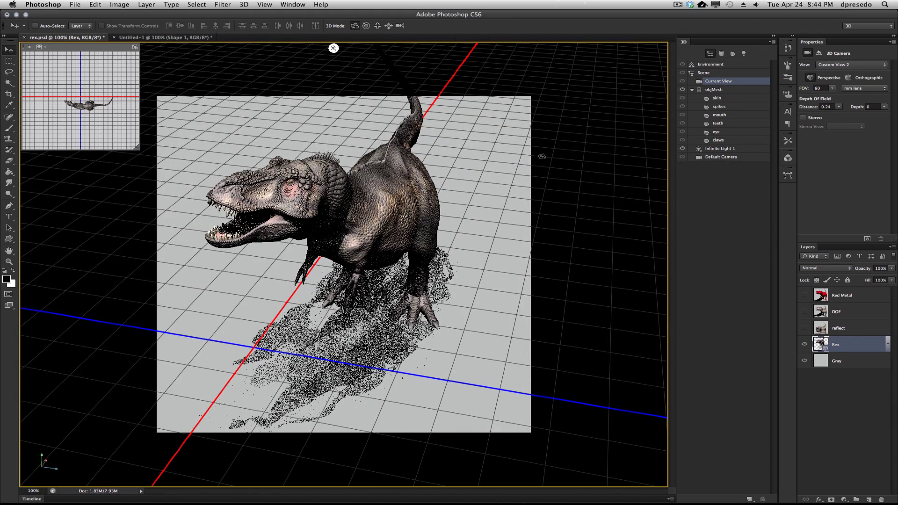
alt+click(804, 296)
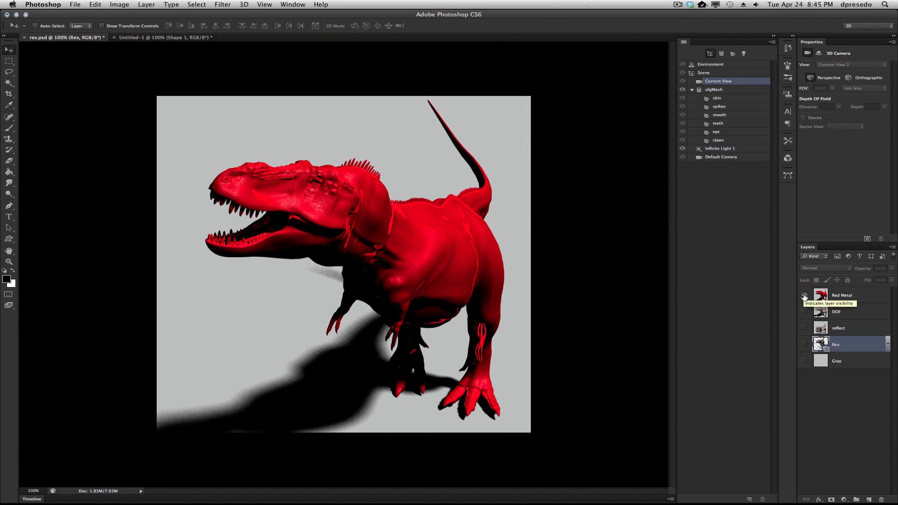
alt+click(804, 312)
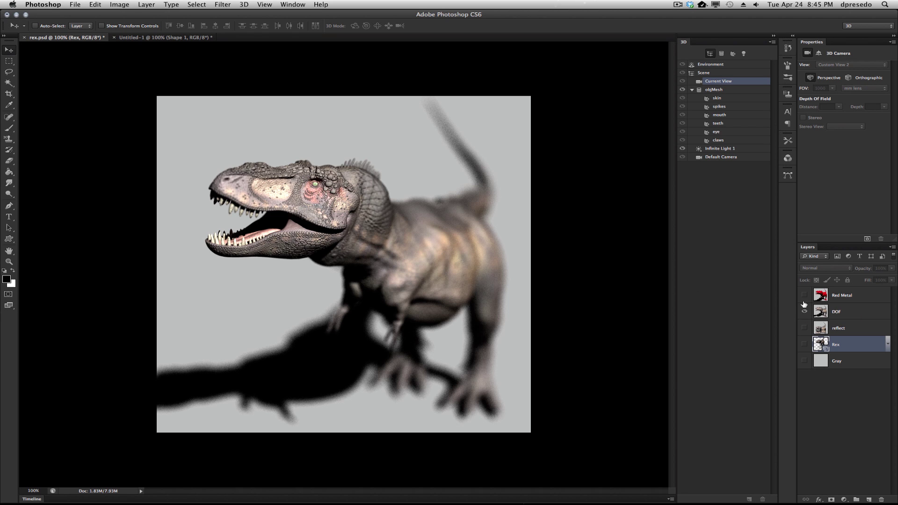
alt+click(805, 328)
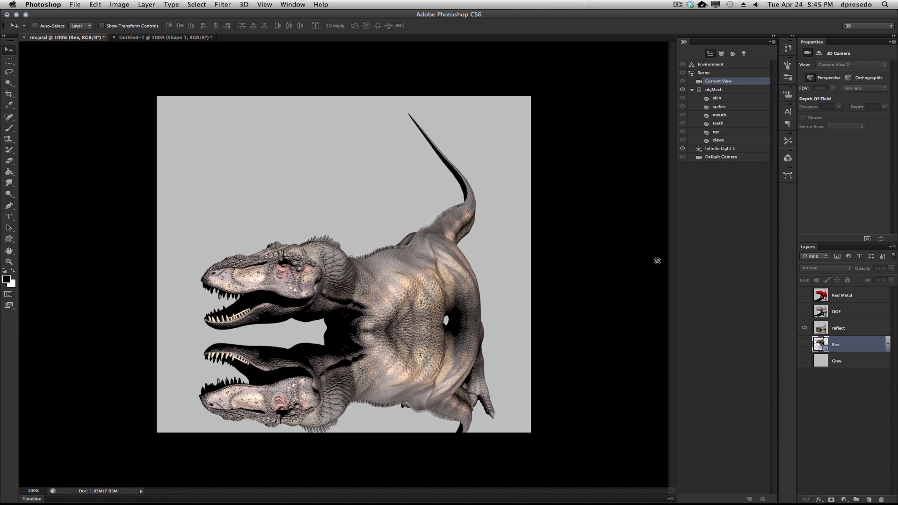